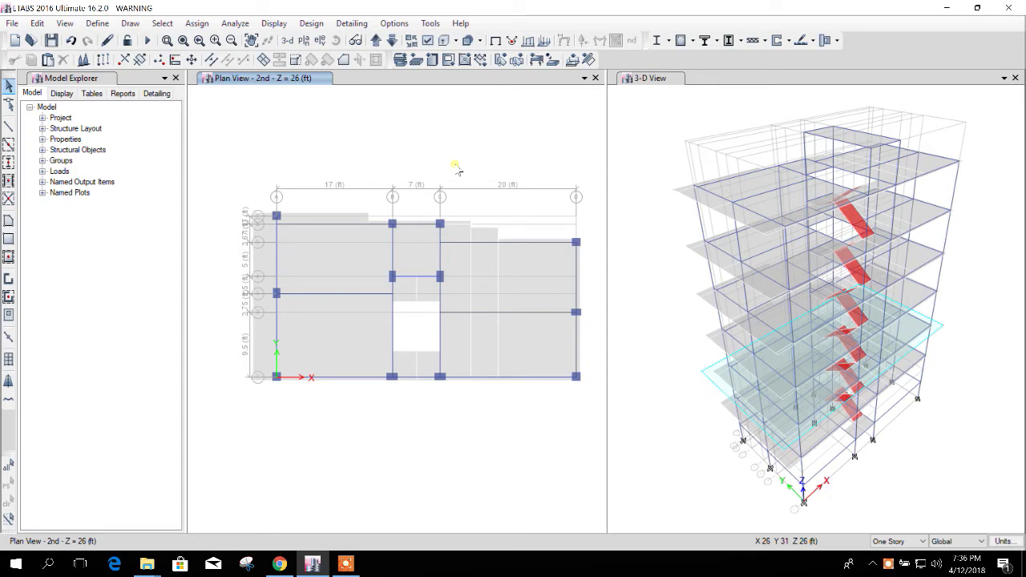
{"action": "middle_click_drag", "start_coordinate": [435, 147], "coordinate": [429, 144]}
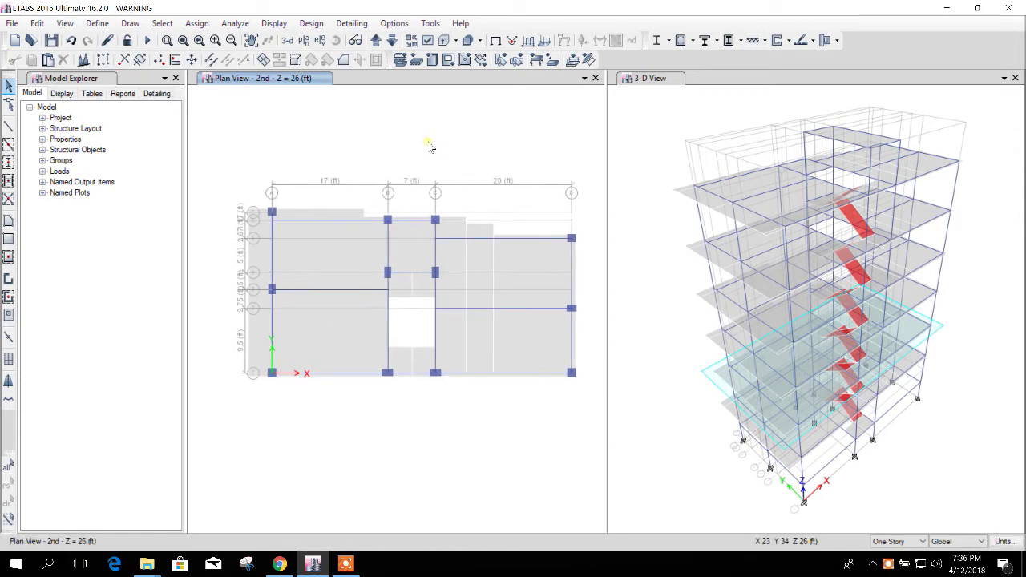
{"action": "scroll", "coordinate": [430, 147], "scroll_direction": "up", "scroll_amount": 1}
{"action": "scroll", "coordinate": [429, 153], "scroll_direction": "down", "scroll_amount": 1}
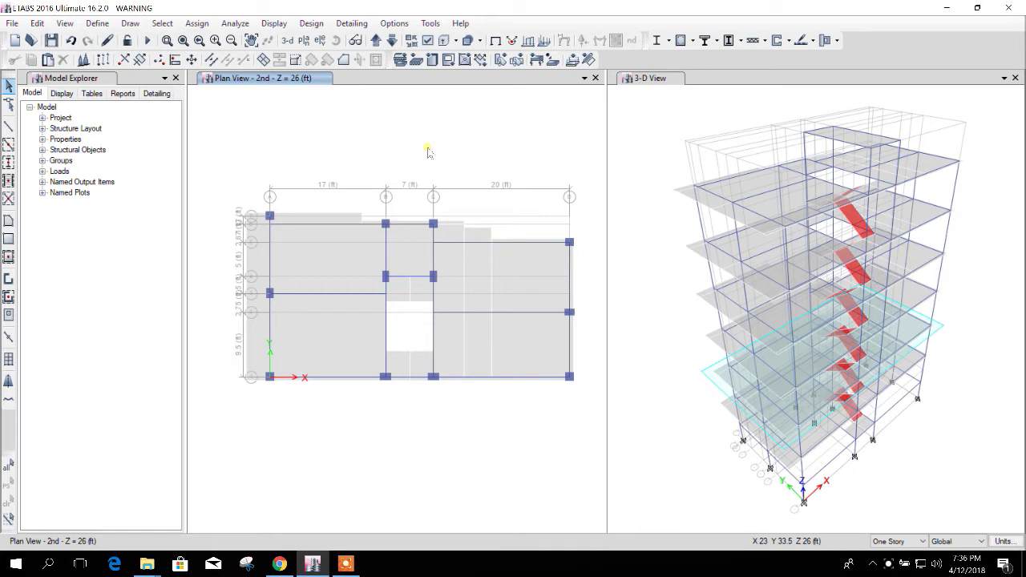
{"action": "middle_click_drag", "start_coordinate": [437, 167], "coordinate": [431, 147]}
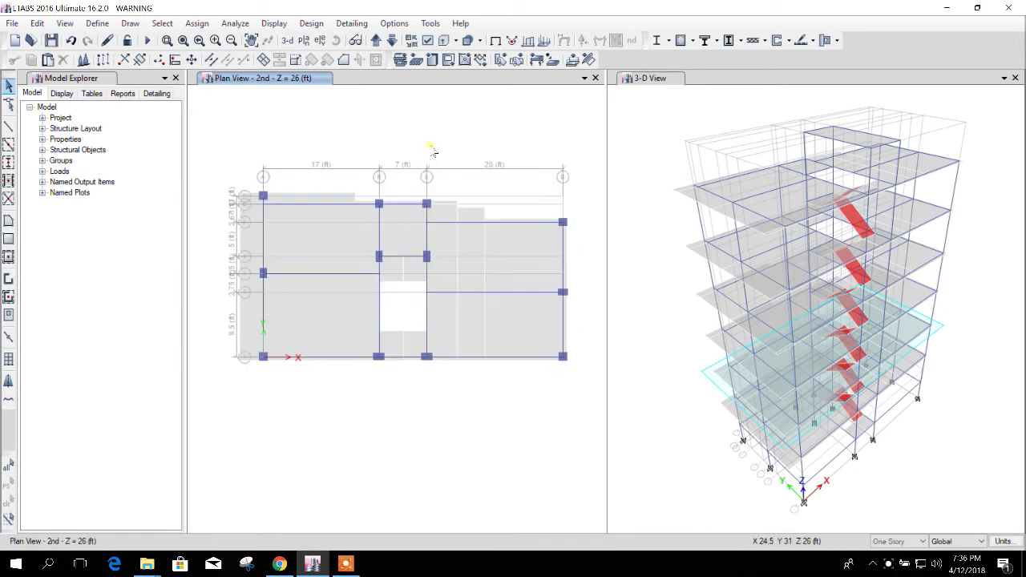
{"action": "scroll", "coordinate": [460, 372], "scroll_direction": "up", "scroll_amount": 1}
{"action": "scroll", "coordinate": [473, 405], "scroll_direction": "down", "scroll_amount": 1}
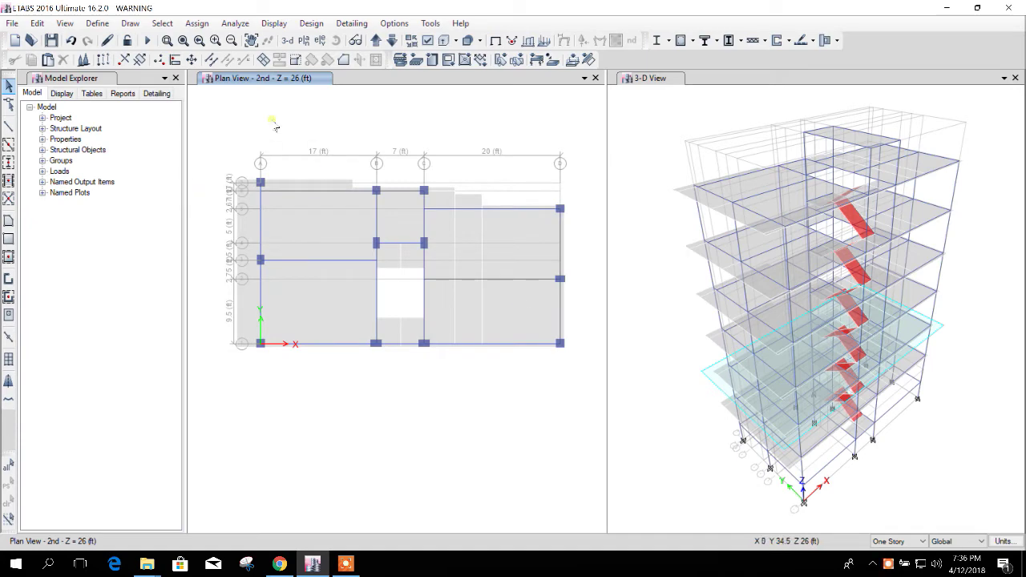
{"action": "left_click", "coordinate": [162, 23]}
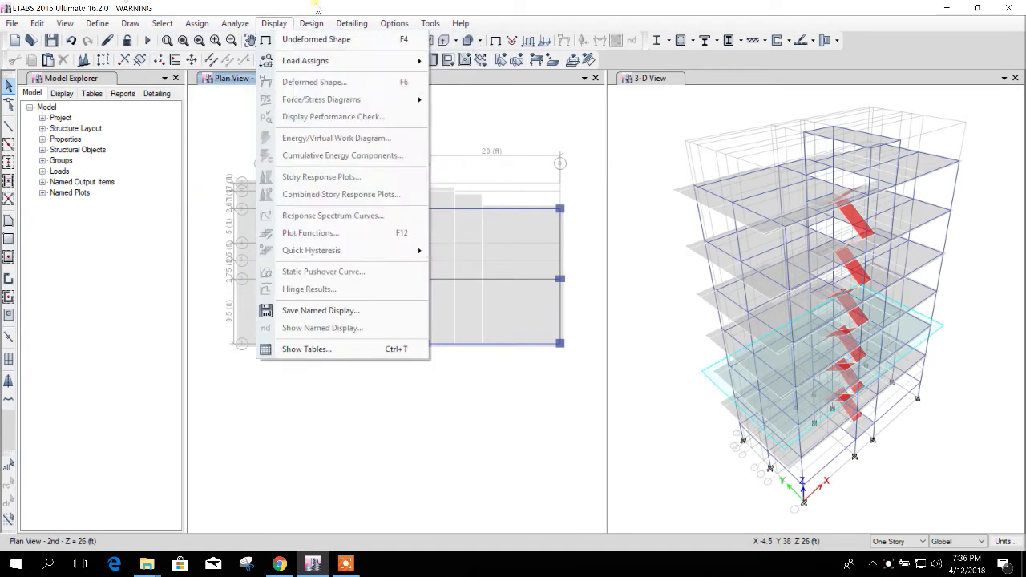
{"action": "left_click", "coordinate": [316, 5]}
Select all objects on the 2nd story plan and assign shell diaphragm D1 to them.
{"action": "left_click_drag", "start_coordinate": [570, 379], "coordinate": [223, 144]}
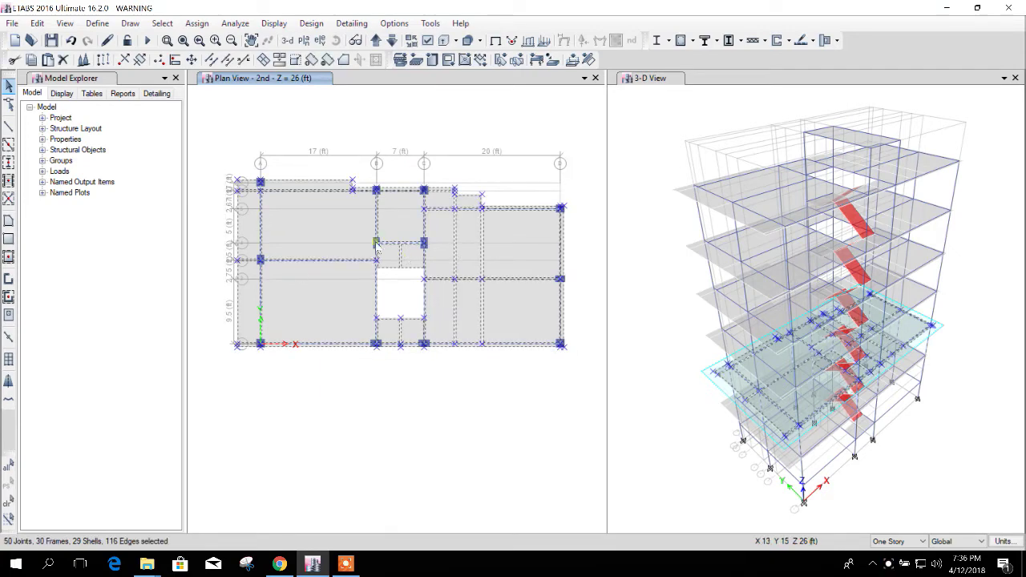
{"action": "left_click", "coordinate": [196, 24]}
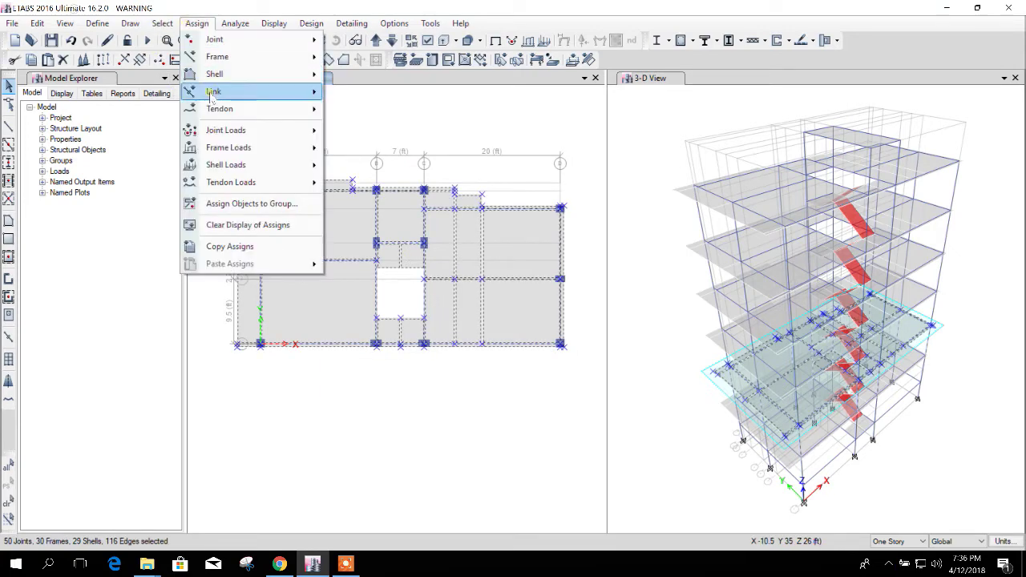
{"action": "mouse_move", "coordinate": [238, 75]}
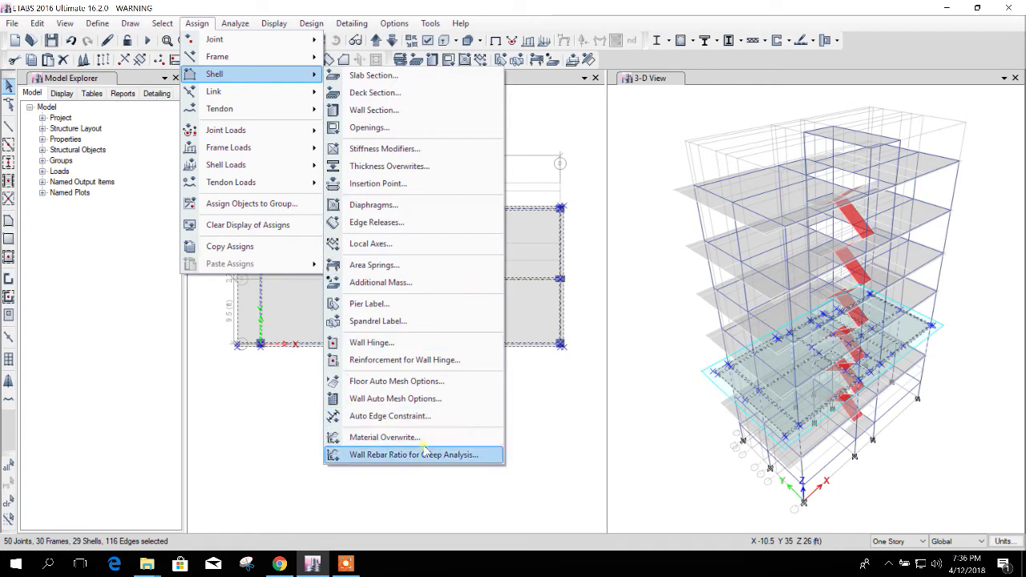
{"action": "left_click", "coordinate": [405, 209]}
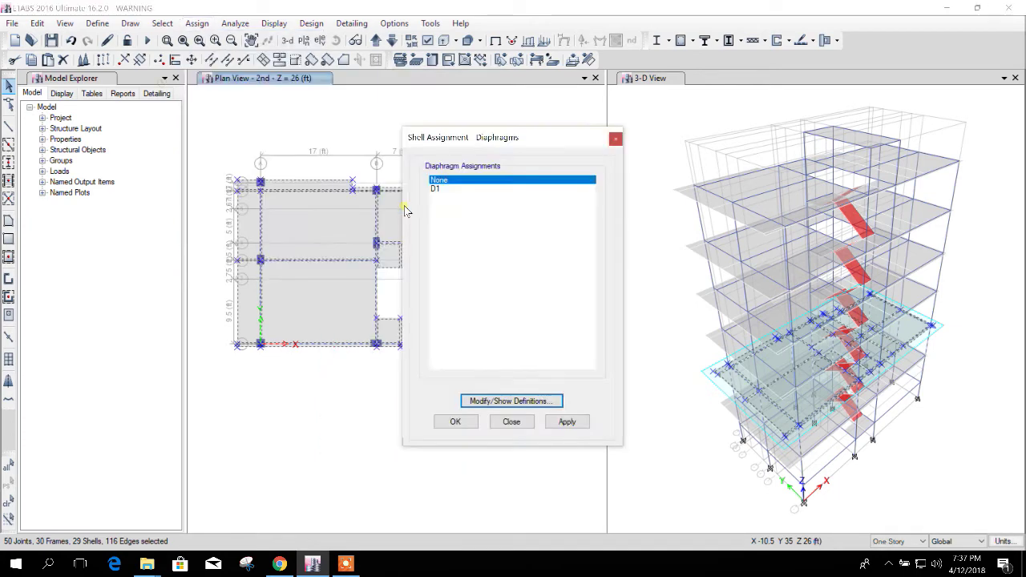
{"action": "left_click", "coordinate": [473, 191]}
{"action": "left_click_drag", "start_coordinate": [493, 140], "coordinate": [684, 118]}
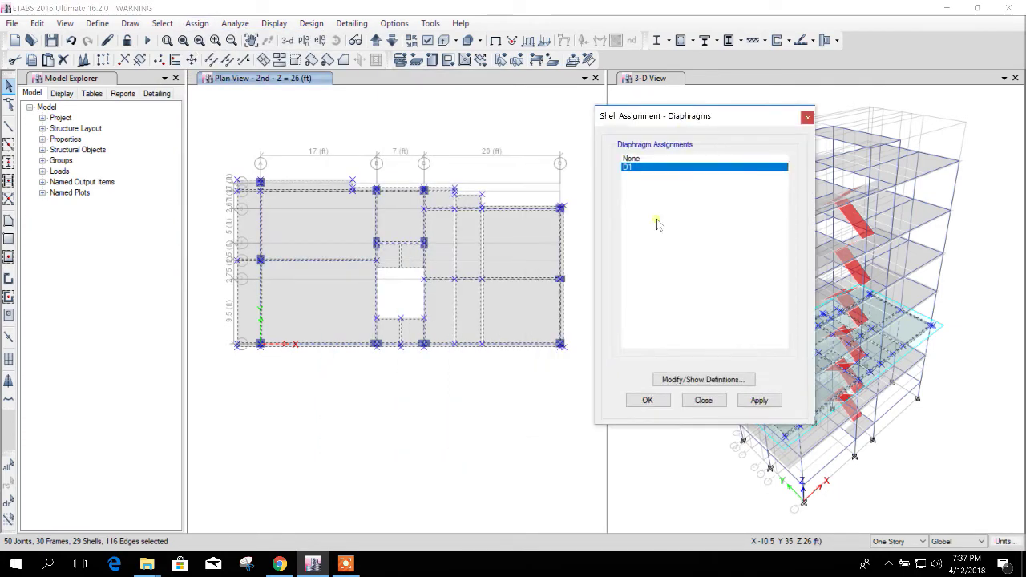
{"action": "left_click", "coordinate": [758, 400]}
{"action": "left_click", "coordinate": [703, 401]}
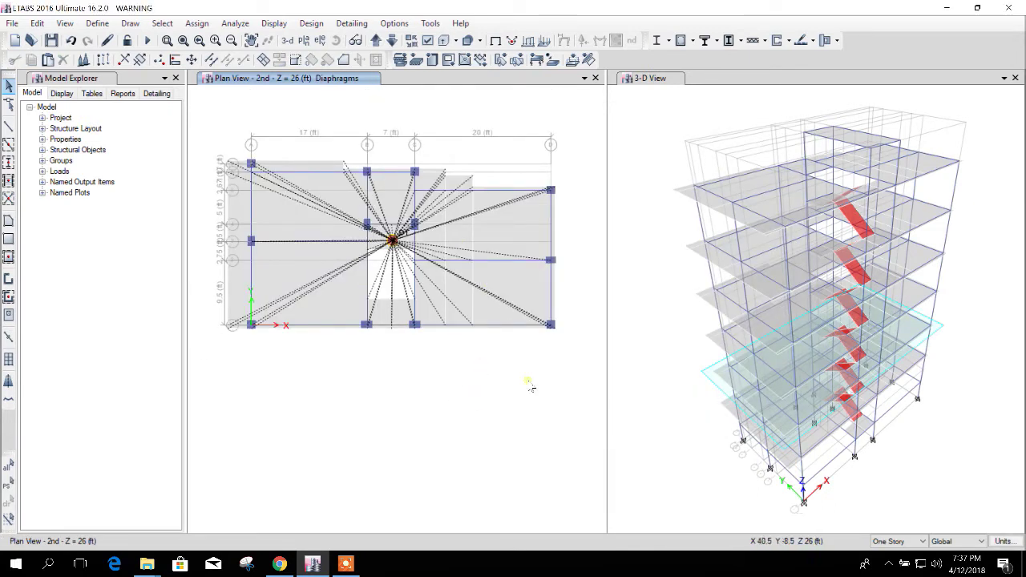
Examine the diaphragm connections of the 2nd story in 3D, especially around the stair landing, and return to the plan.
{"action": "middle_click_drag", "start_coordinate": [441, 377], "coordinate": [450, 369]}
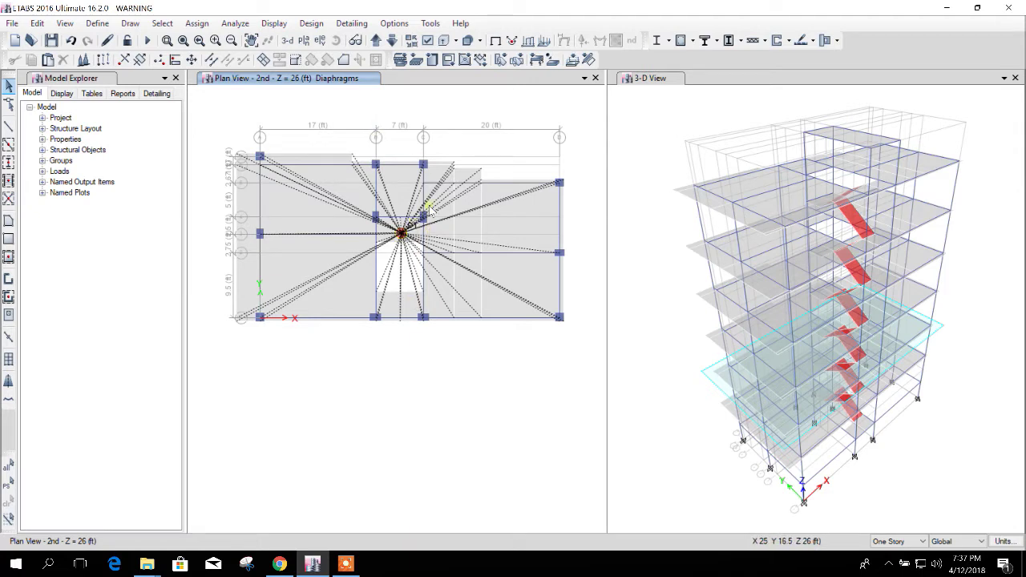
{"action": "left_click", "coordinate": [355, 40]}
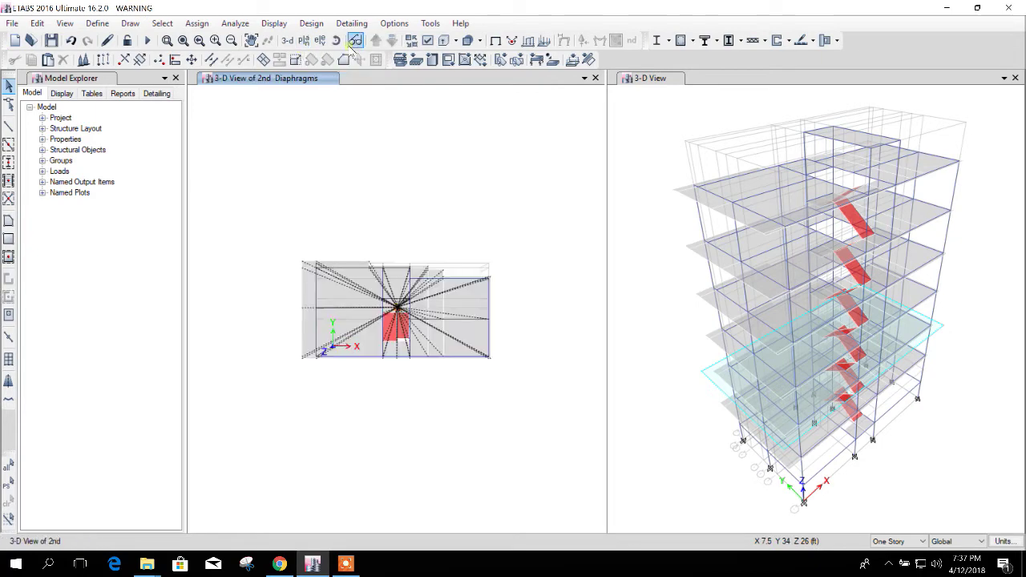
{"action": "left_click_drag", "start_coordinate": [385, 388], "coordinate": [397, 207]}
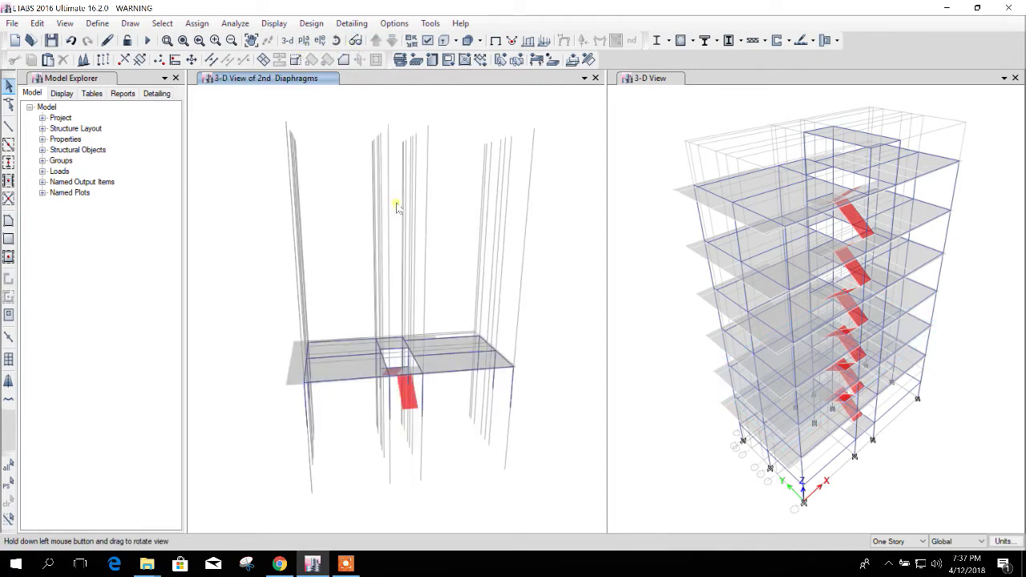
{"action": "scroll", "coordinate": [412, 385], "scroll_direction": "up", "scroll_amount": 5}
{"action": "scroll", "coordinate": [421, 380], "scroll_direction": "down", "scroll_amount": 3}
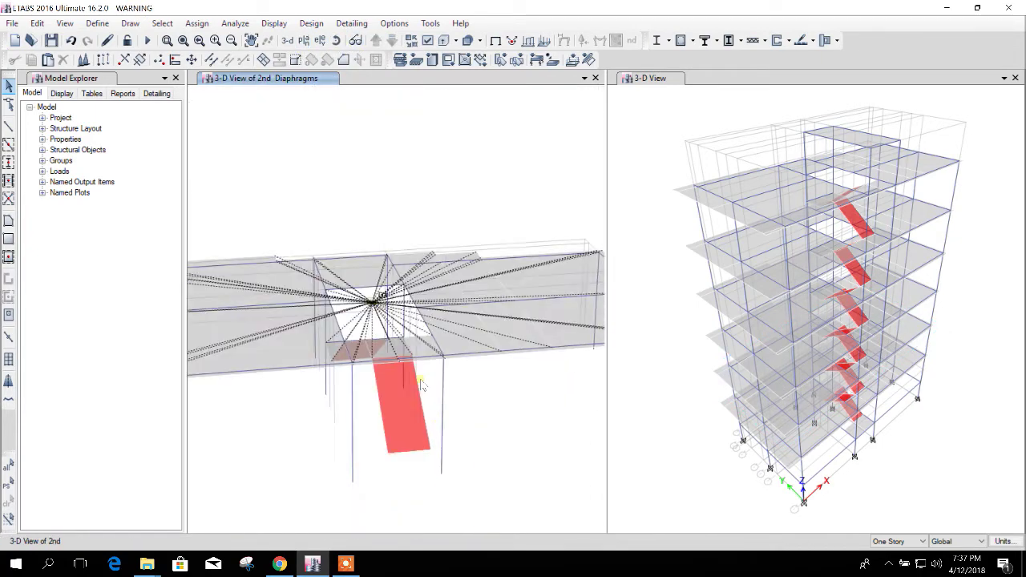
{"action": "left_click", "coordinate": [336, 40]}
{"action": "left_click_drag", "start_coordinate": [430, 373], "coordinate": [400, 333]}
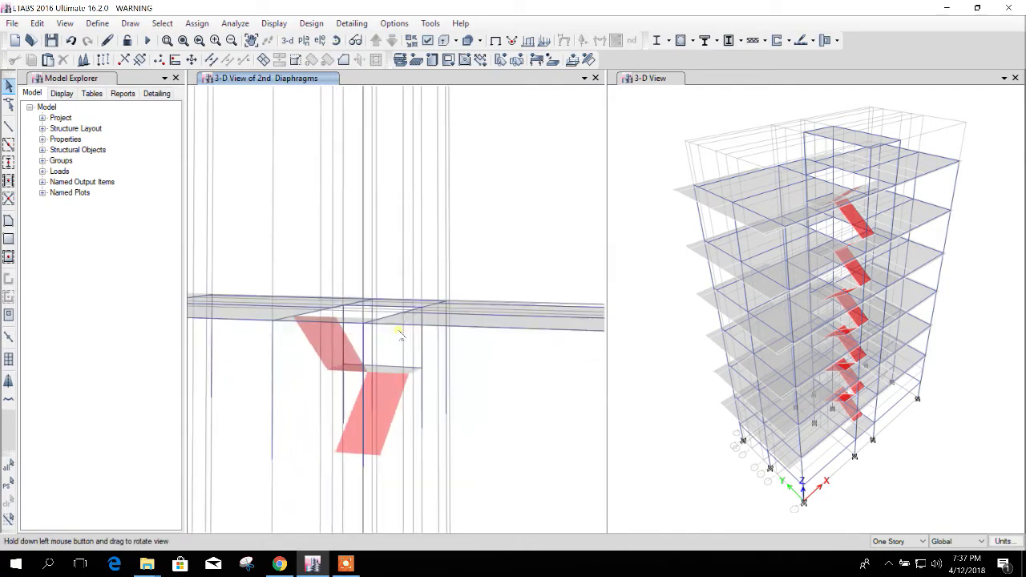
{"action": "scroll", "coordinate": [409, 348], "scroll_direction": "up", "scroll_amount": 5}
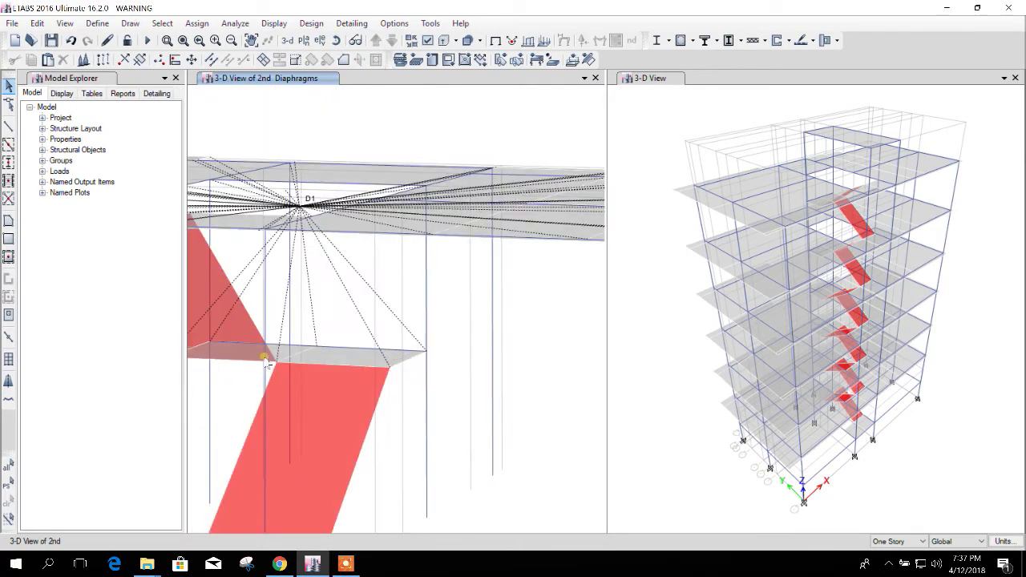
{"action": "scroll", "coordinate": [408, 297], "scroll_direction": "down", "scroll_amount": 2}
{"action": "scroll", "coordinate": [377, 317], "scroll_direction": "down", "scroll_amount": 3}
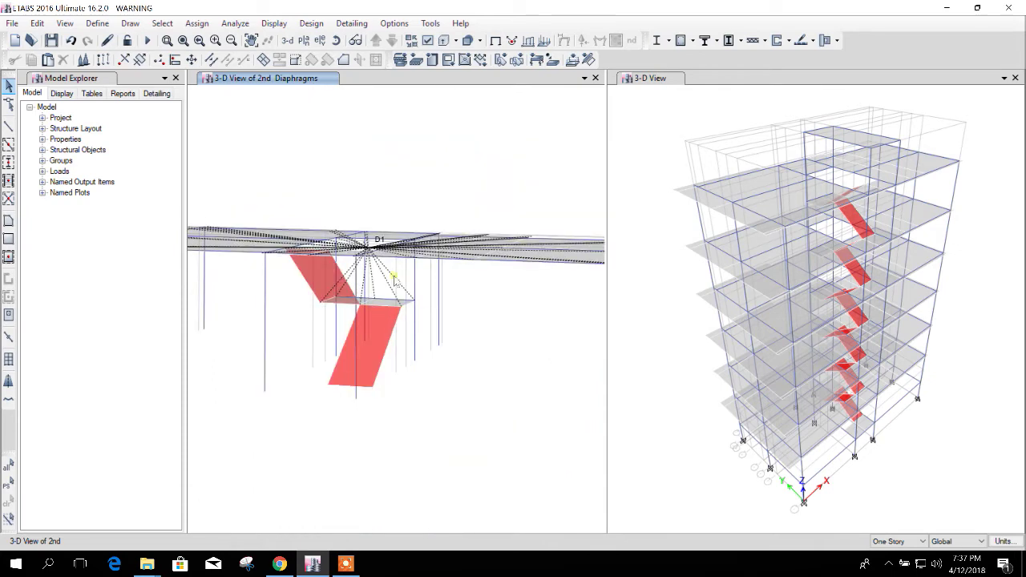
{"action": "middle_click_drag", "start_coordinate": [433, 323], "coordinate": [502, 327]}
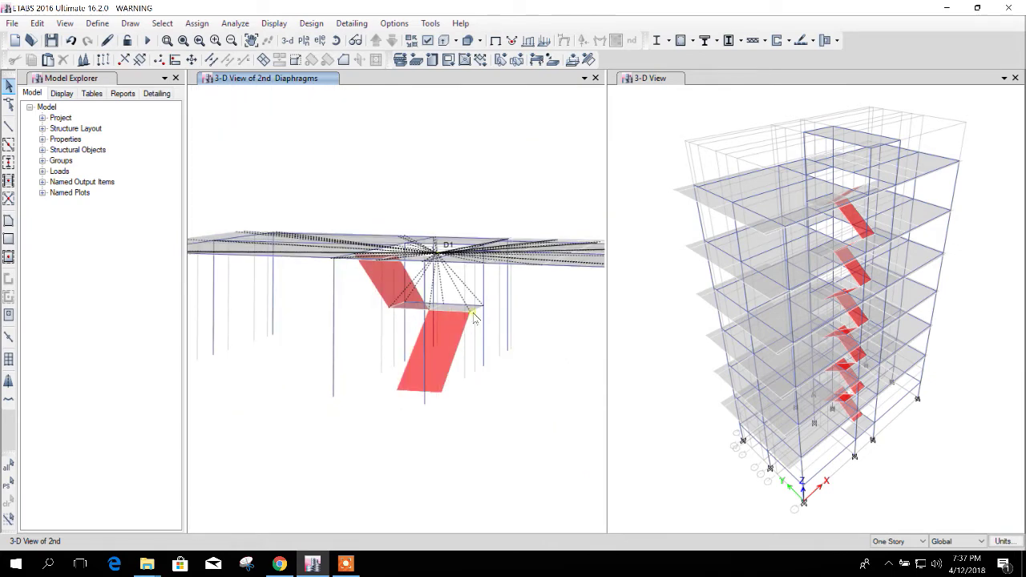
{"action": "left_click_drag", "start_coordinate": [473, 313], "coordinate": [425, 309]}
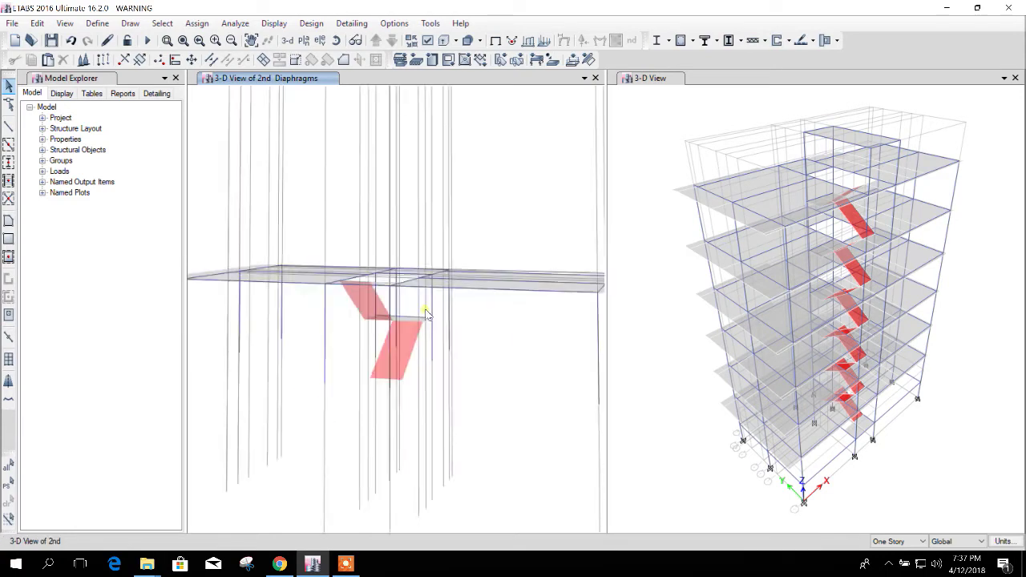
{"action": "scroll", "coordinate": [425, 309], "scroll_direction": "up", "scroll_amount": 2}
{"action": "scroll", "coordinate": [423, 309], "scroll_direction": "down", "scroll_amount": 5}
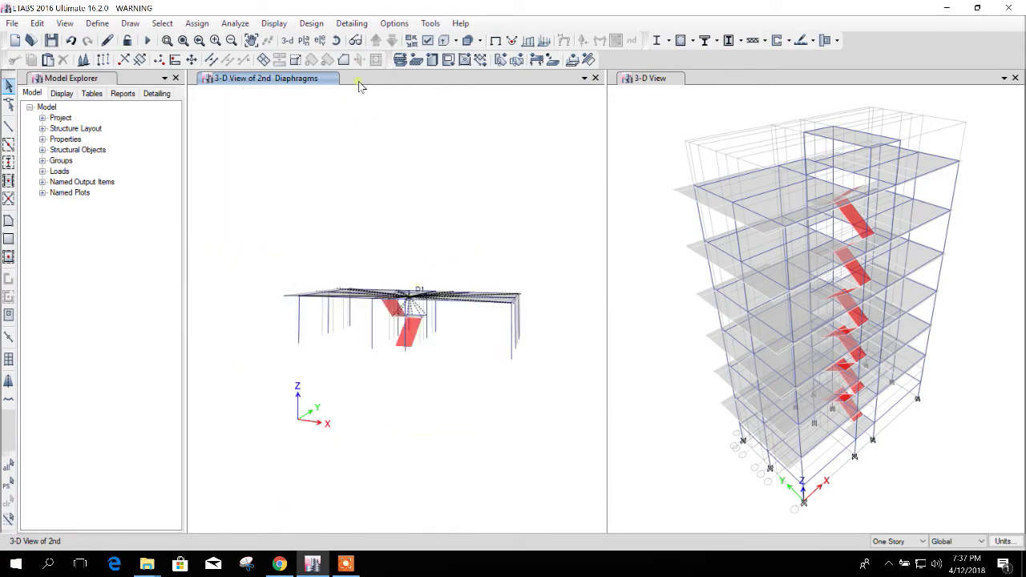
{"action": "left_click", "coordinate": [356, 40]}
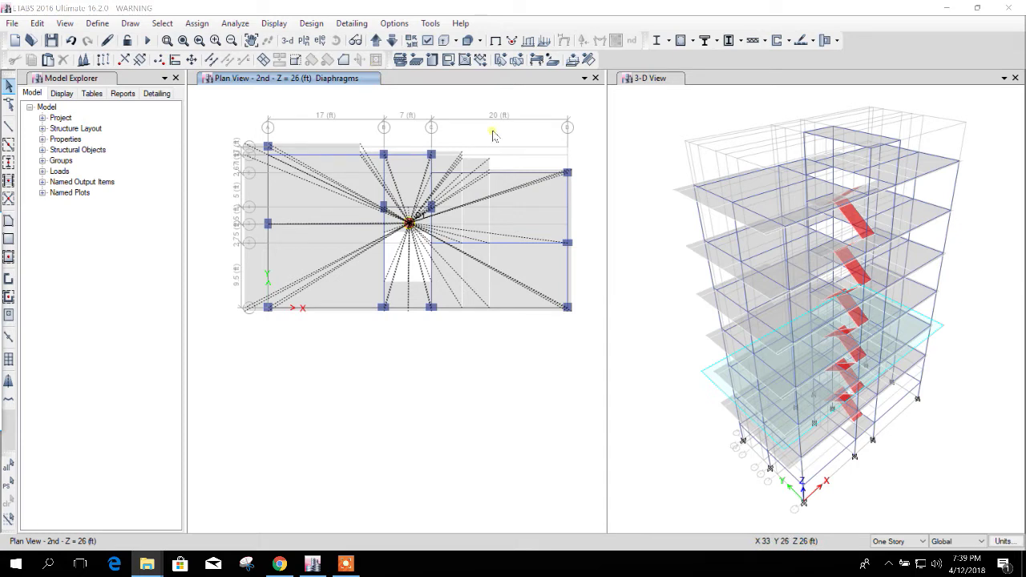
Run a model check with all joint, frame, shell and other checks enabled, including the trim or extend frames and move joints fix.
{"action": "middle_click_drag", "start_coordinate": [541, 147], "coordinate": [552, 210]}
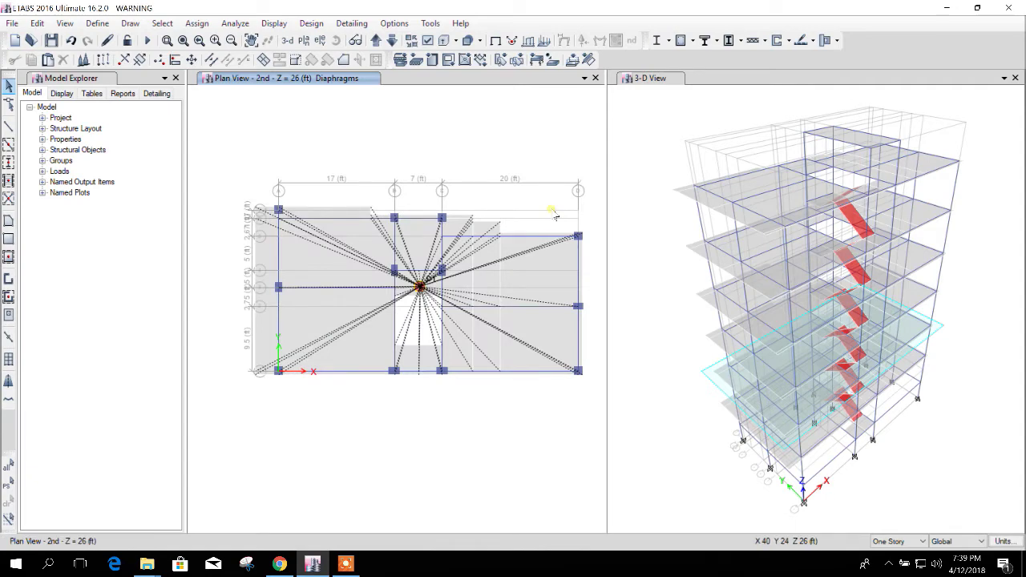
{"action": "middle_click_drag", "start_coordinate": [491, 408], "coordinate": [467, 389]}
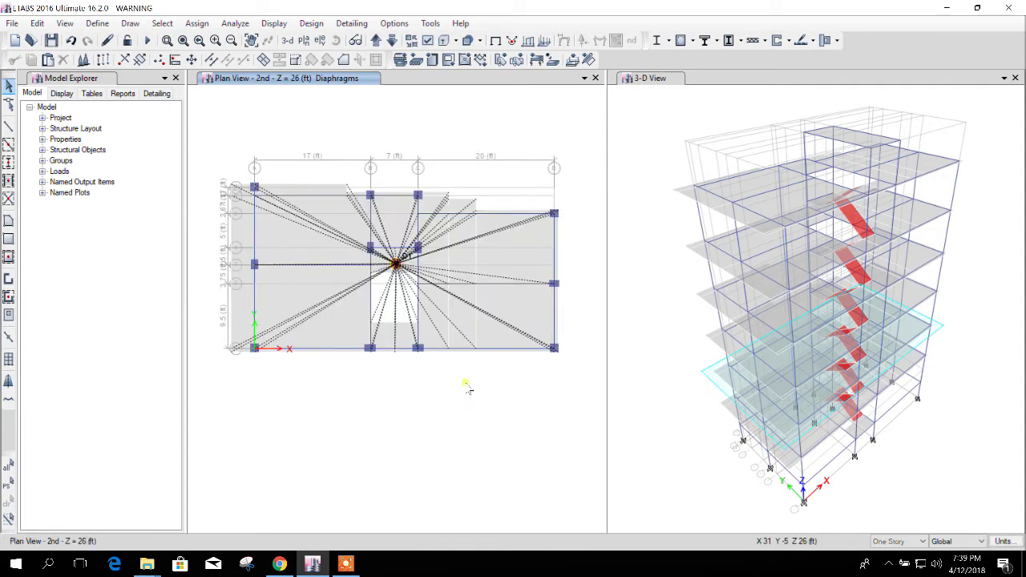
{"action": "left_click", "coordinate": [236, 24]}
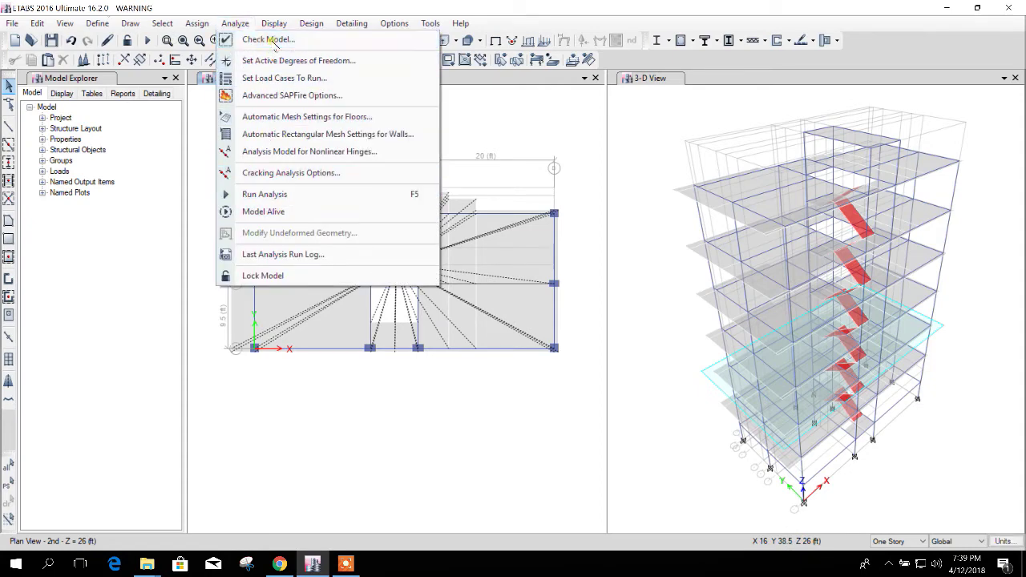
{"action": "left_click", "coordinate": [276, 39]}
{"action": "left_click", "coordinate": [479, 450]}
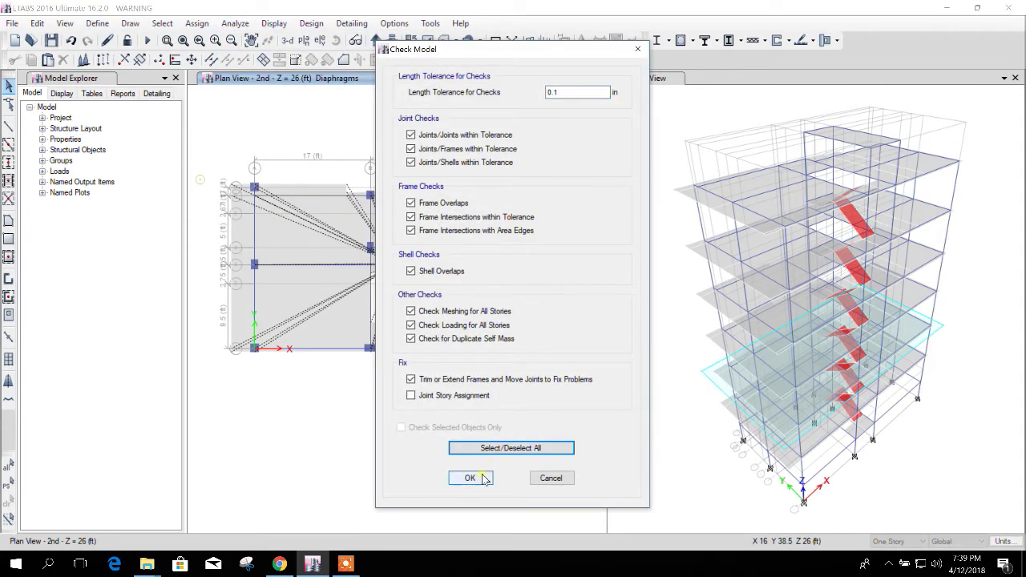
{"action": "left_click", "coordinate": [470, 478]}
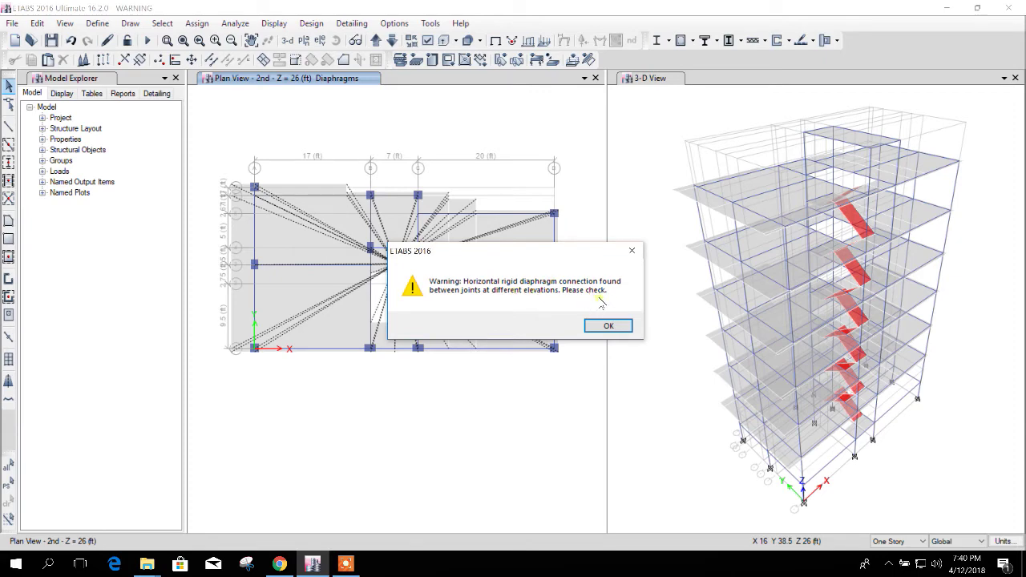
{"action": "left_click", "coordinate": [609, 326]}
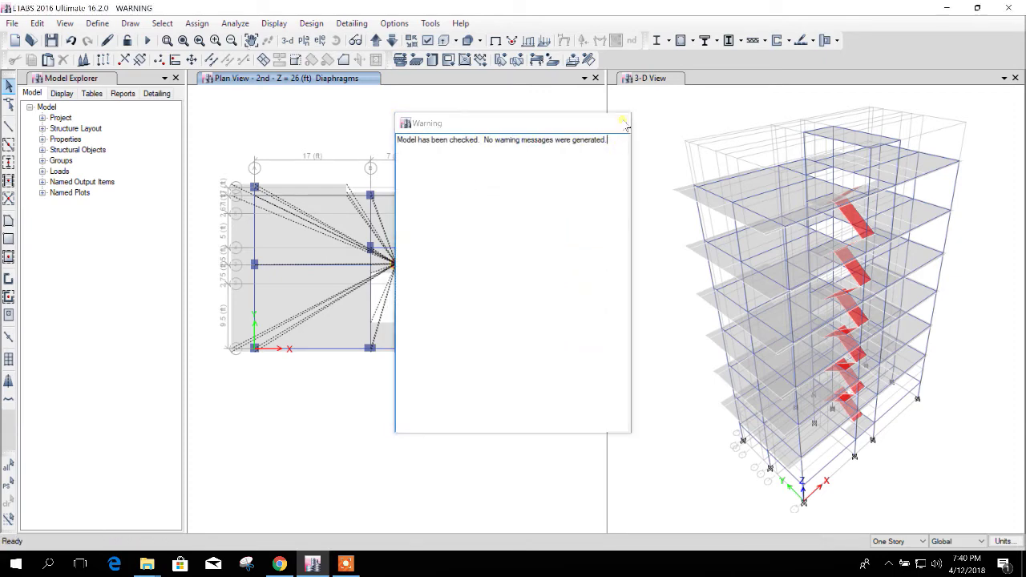
{"action": "left_click", "coordinate": [623, 123]}
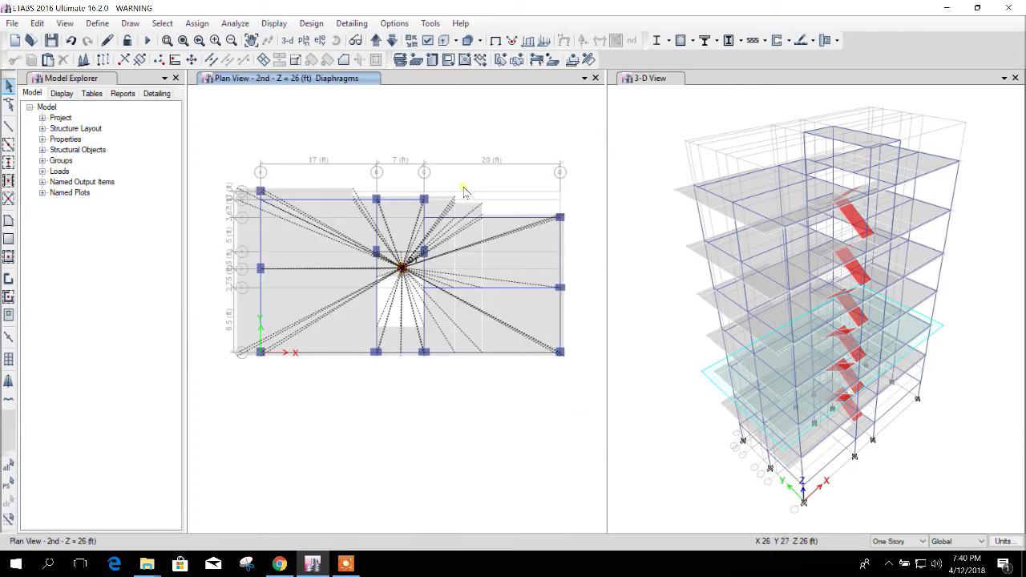
Select all objects on the 2nd story plan and set their shell diaphragm assignment to None.
{"action": "middle_click_drag", "start_coordinate": [460, 173], "coordinate": [451, 157]}
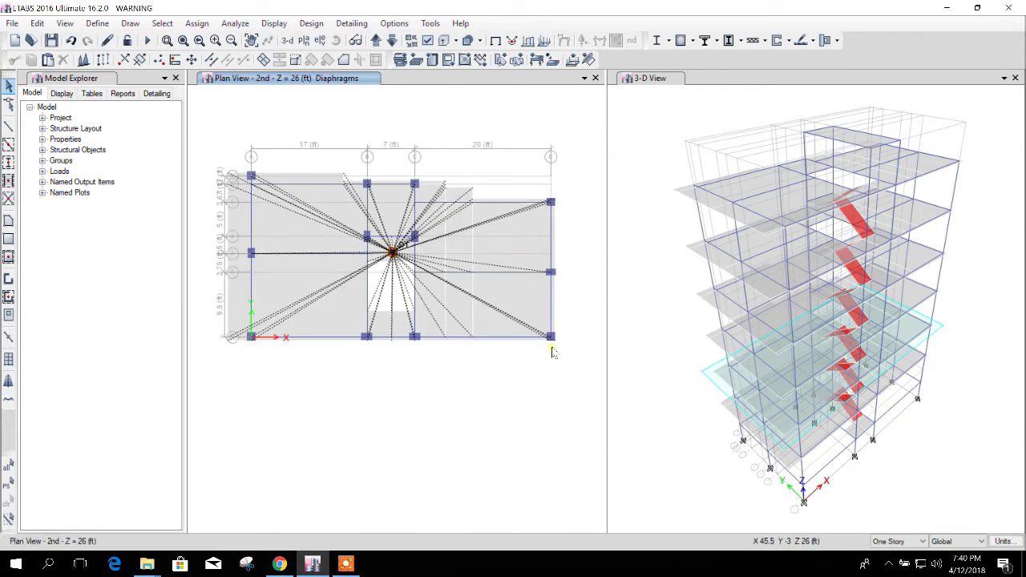
{"action": "left_click_drag", "start_coordinate": [579, 382], "coordinate": [210, 137]}
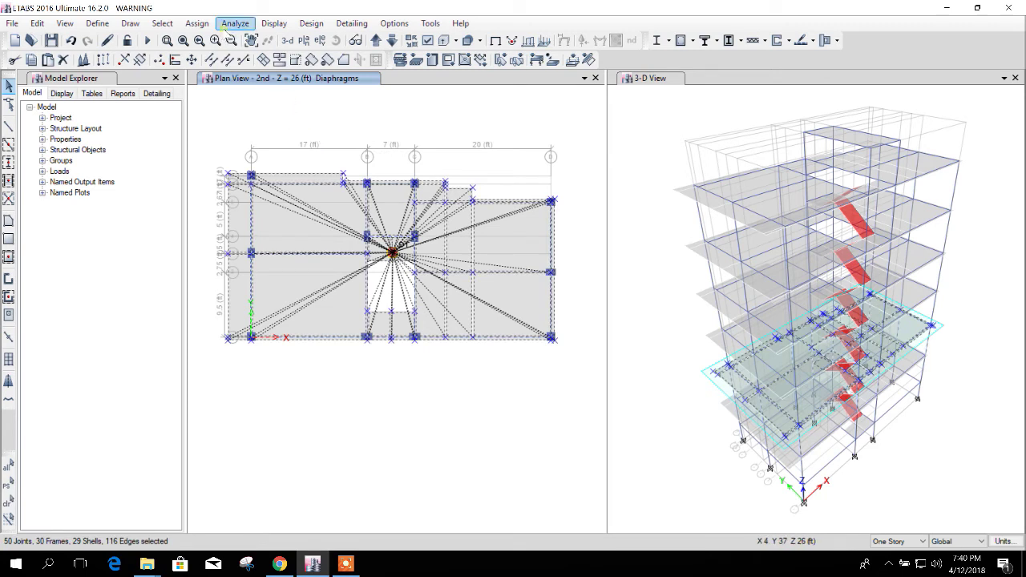
{"action": "left_click", "coordinate": [197, 23]}
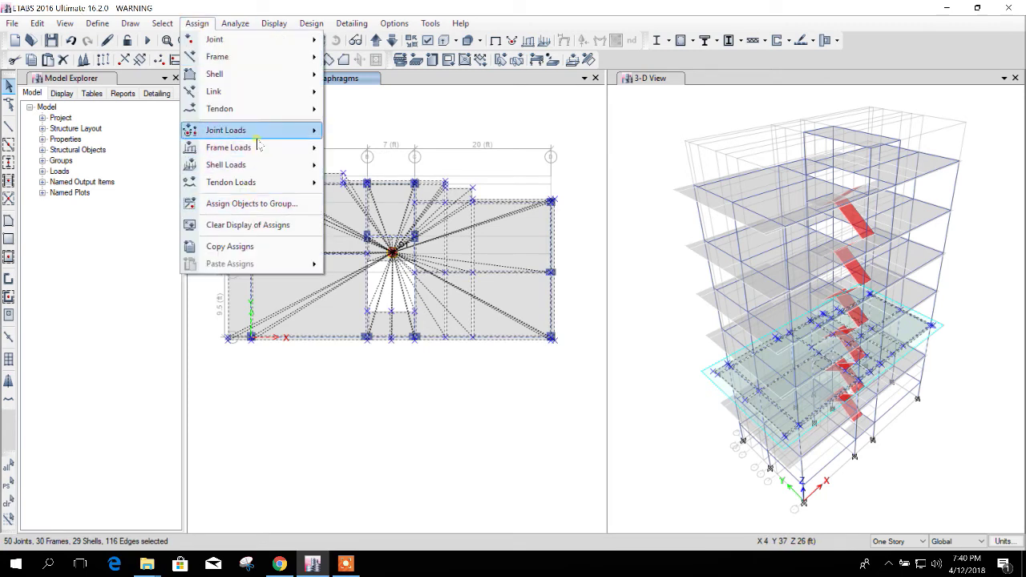
{"action": "mouse_move", "coordinate": [266, 80]}
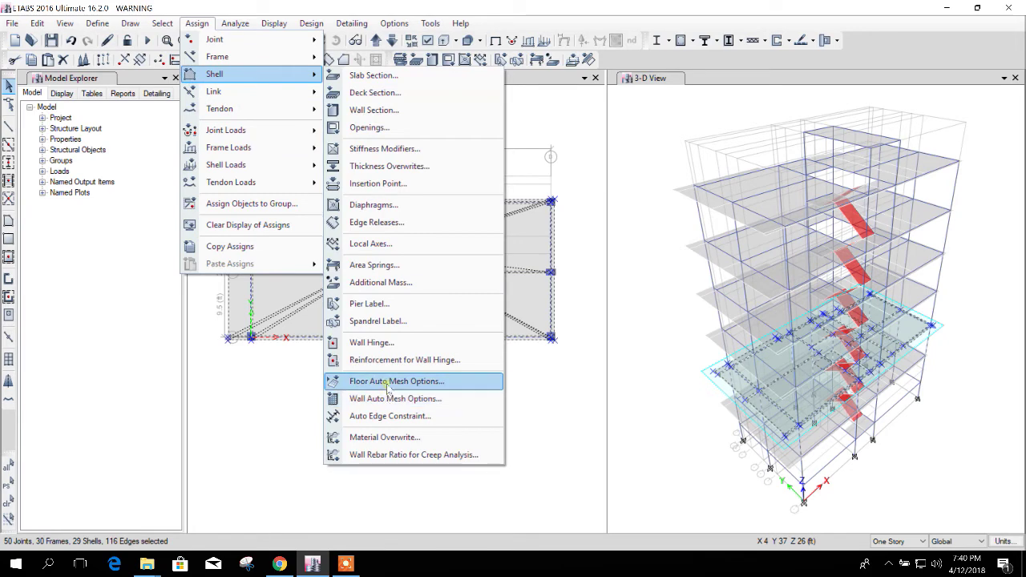
{"action": "left_click", "coordinate": [376, 205]}
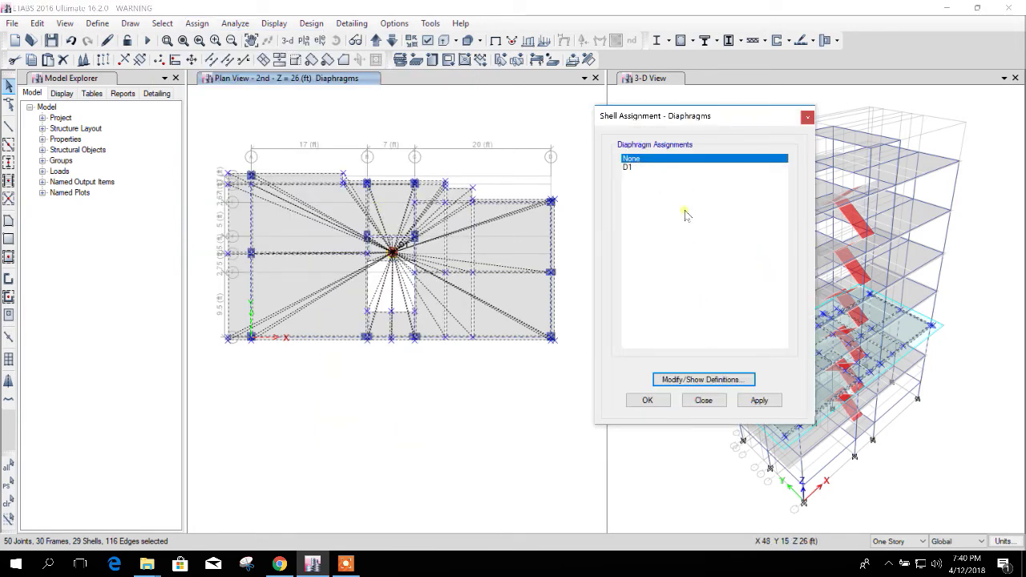
{"action": "left_click", "coordinate": [755, 401]}
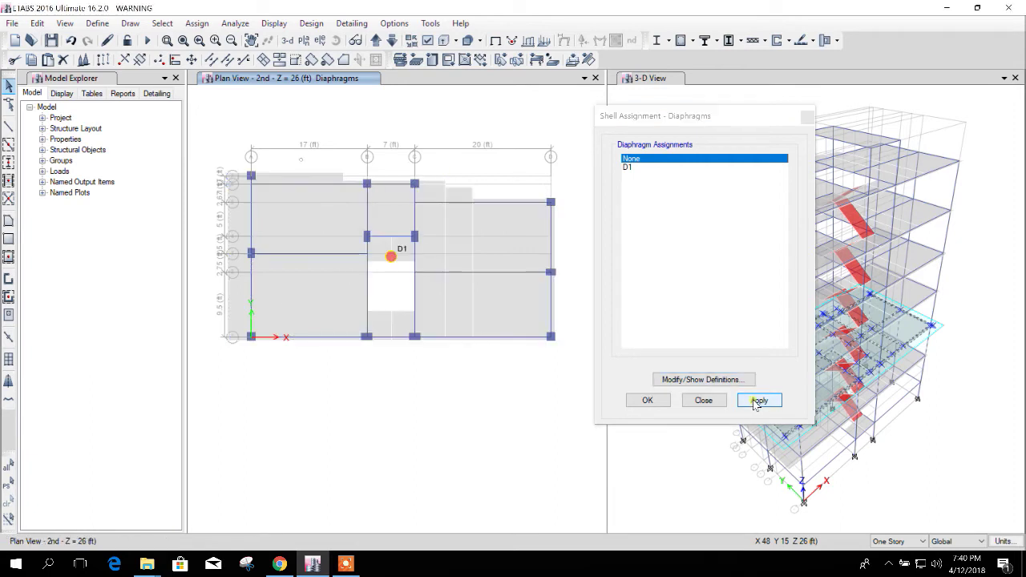
Select all objects lying in the 2nd story's XY plane by specifying a slab corner joint in that plane.
{"action": "left_click", "coordinate": [703, 400]}
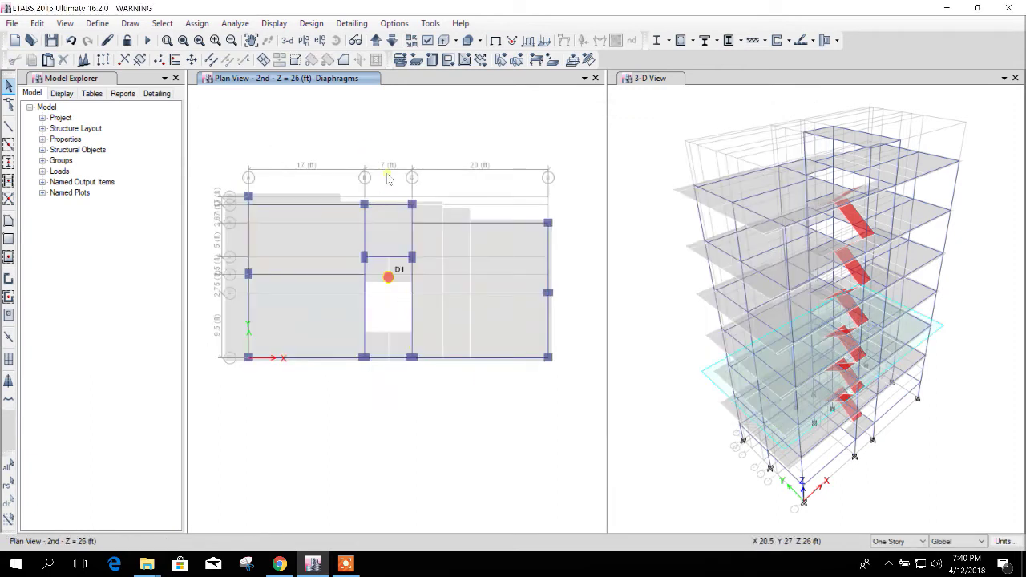
{"action": "middle_click_drag", "start_coordinate": [389, 157], "coordinate": [403, 144]}
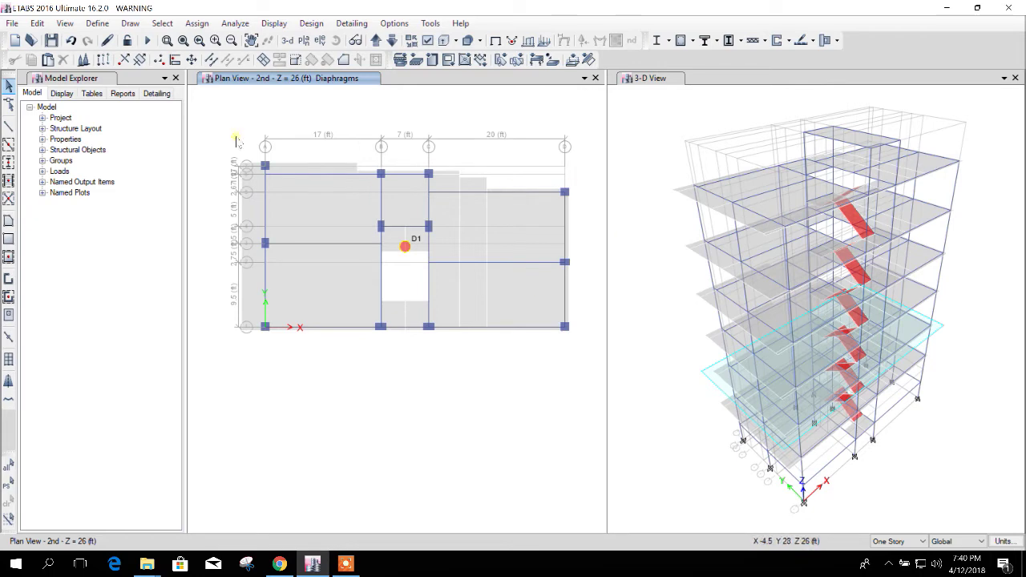
{"action": "left_click", "coordinate": [162, 24]}
{"action": "mouse_move", "coordinate": [195, 42]}
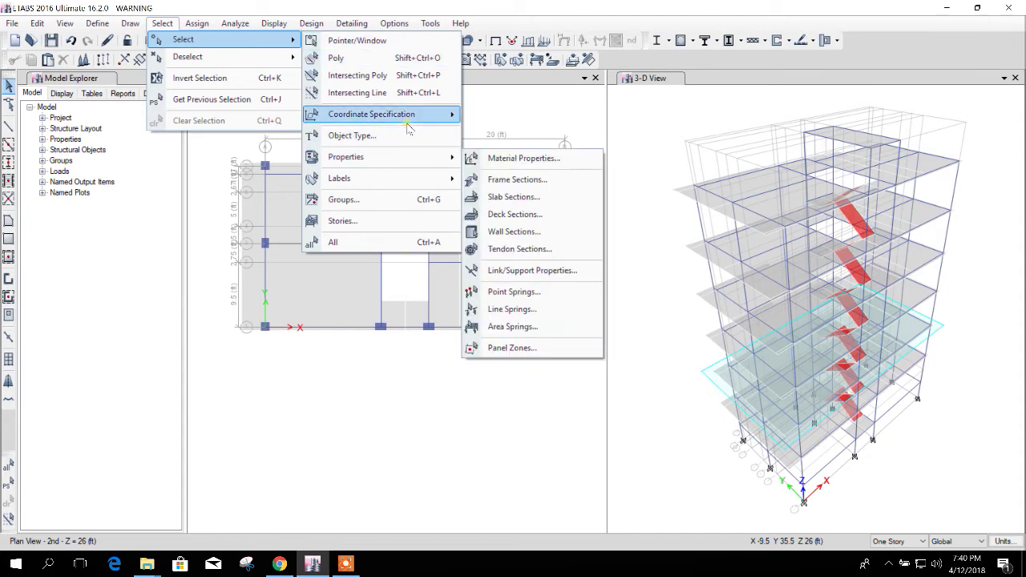
{"action": "mouse_move", "coordinate": [411, 120]}
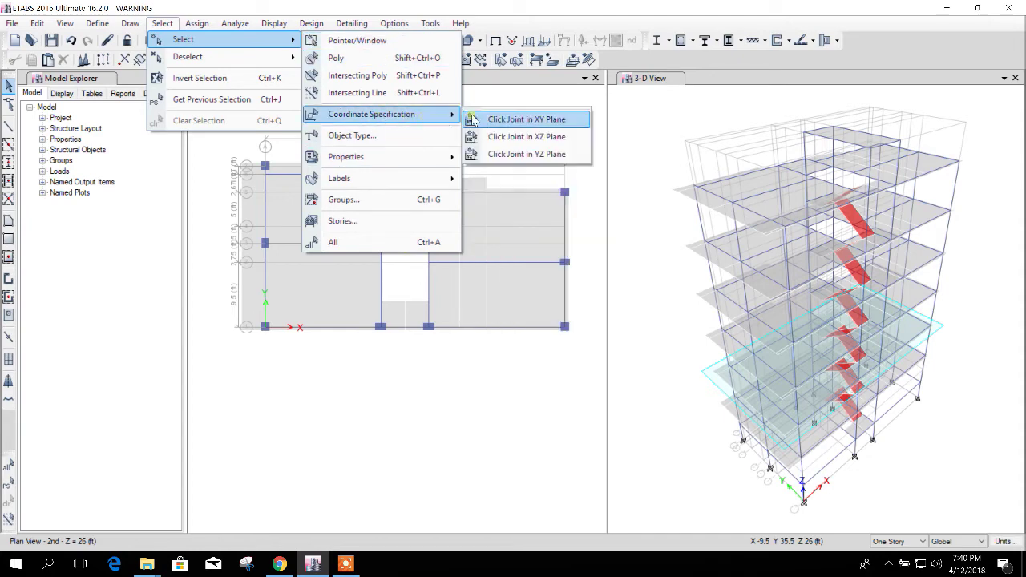
{"action": "left_click", "coordinate": [570, 120]}
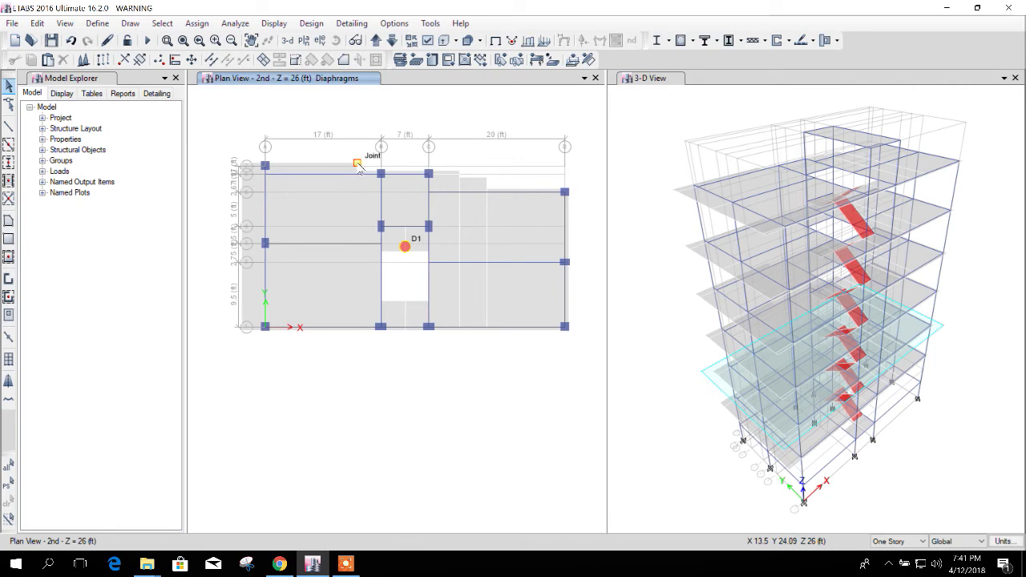
{"action": "left_click", "coordinate": [358, 164]}
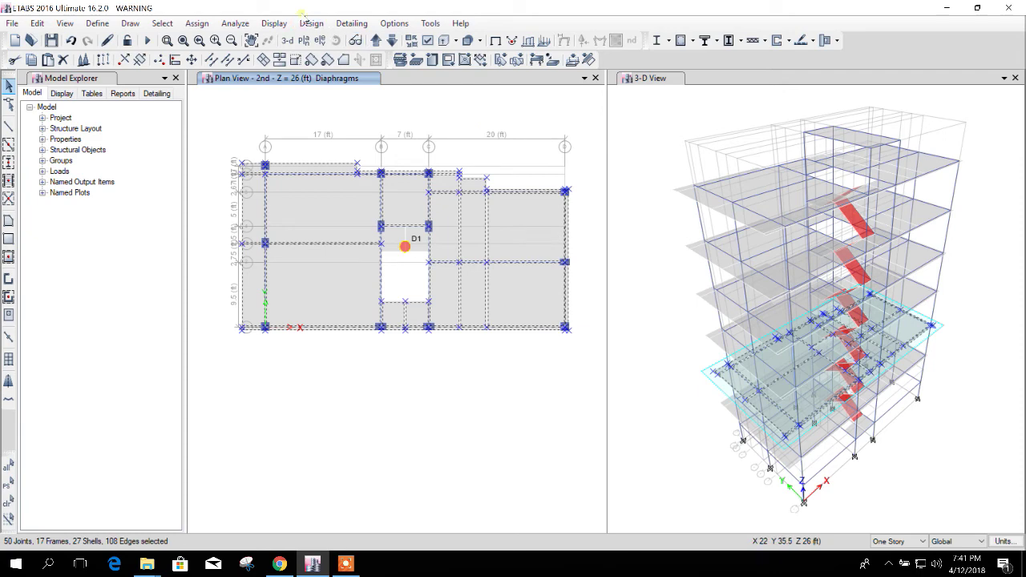
Assign shell diaphragm D1 to the selected 2nd story objects.
{"action": "left_click", "coordinate": [196, 23]}
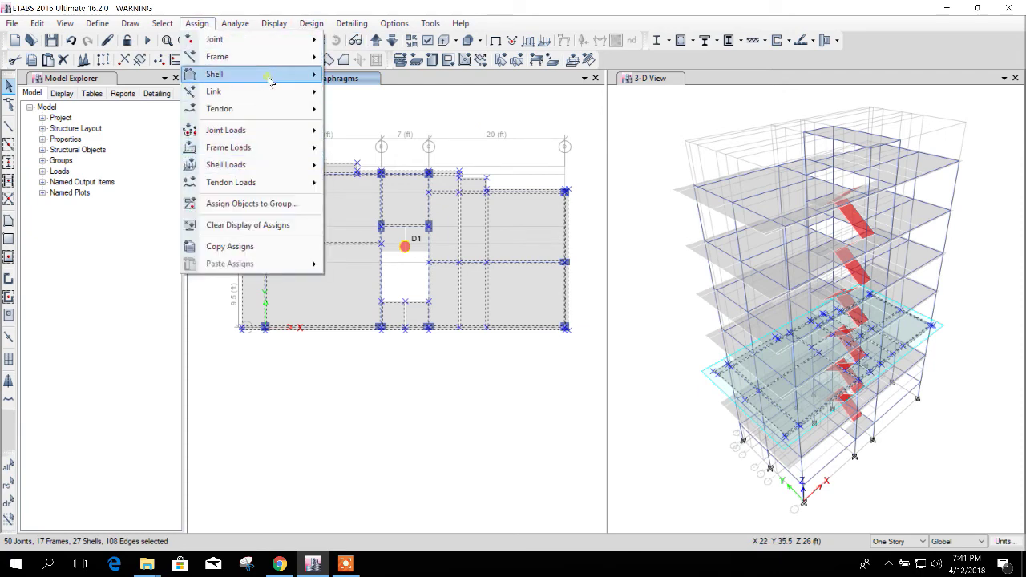
{"action": "mouse_move", "coordinate": [269, 80]}
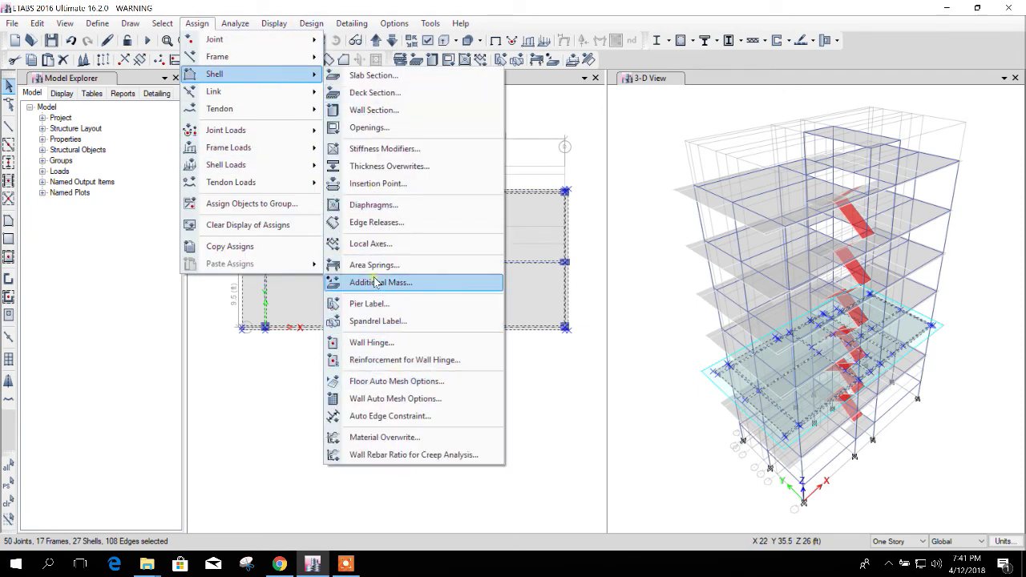
{"action": "left_click", "coordinate": [378, 206]}
{"action": "left_click", "coordinate": [631, 167]}
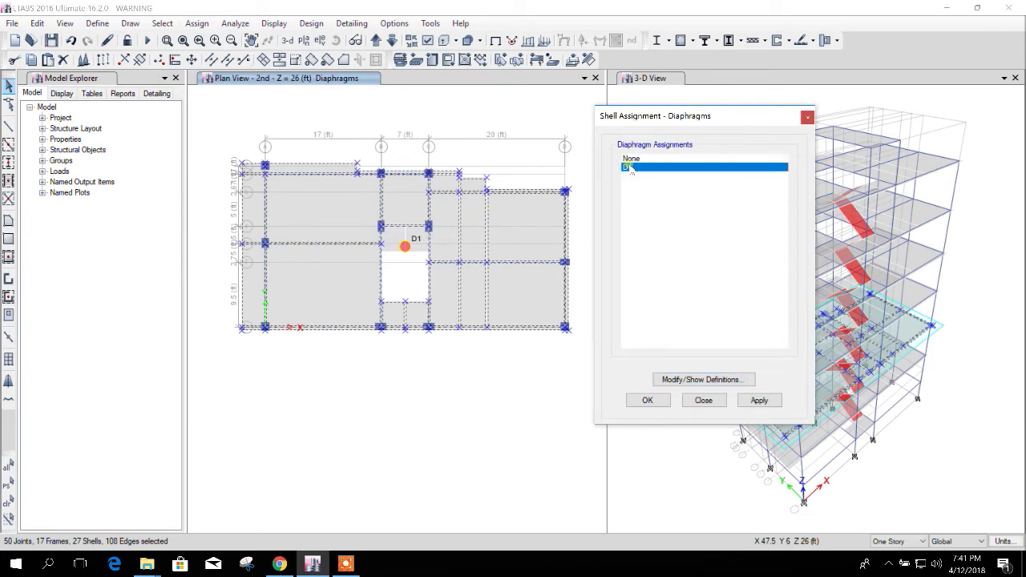
{"action": "left_click", "coordinate": [759, 400]}
{"action": "left_click", "coordinate": [703, 400]}
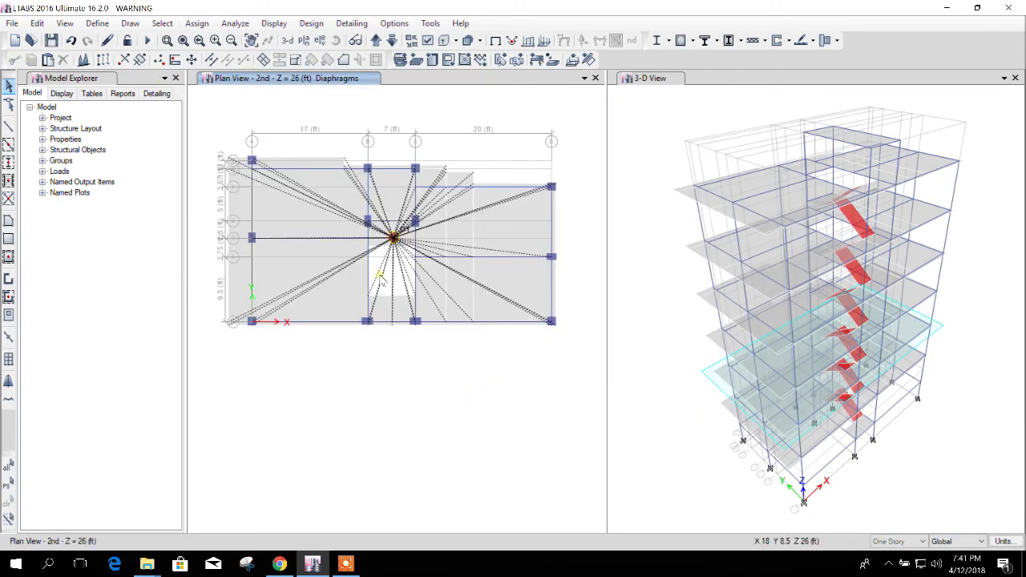
Examine the 2nd story's diaphragm connections in 3D around the stair flights and landing, and return to the plan.
{"action": "left_click", "coordinate": [355, 40]}
{"action": "left_click", "coordinate": [334, 40]}
{"action": "left_click_drag", "start_coordinate": [405, 383], "coordinate": [409, 198]}
{"action": "scroll", "coordinate": [413, 371], "scroll_direction": "up", "scroll_amount": 5}
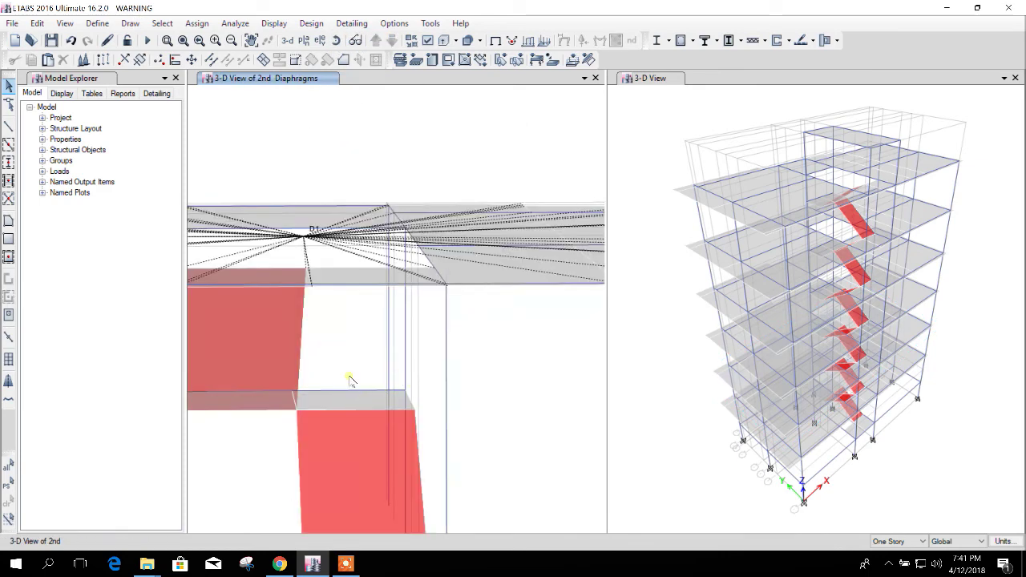
{"action": "middle_click_drag", "start_coordinate": [405, 385], "coordinate": [519, 329]}
{"action": "scroll", "coordinate": [406, 331], "scroll_direction": "down", "scroll_amount": 5}
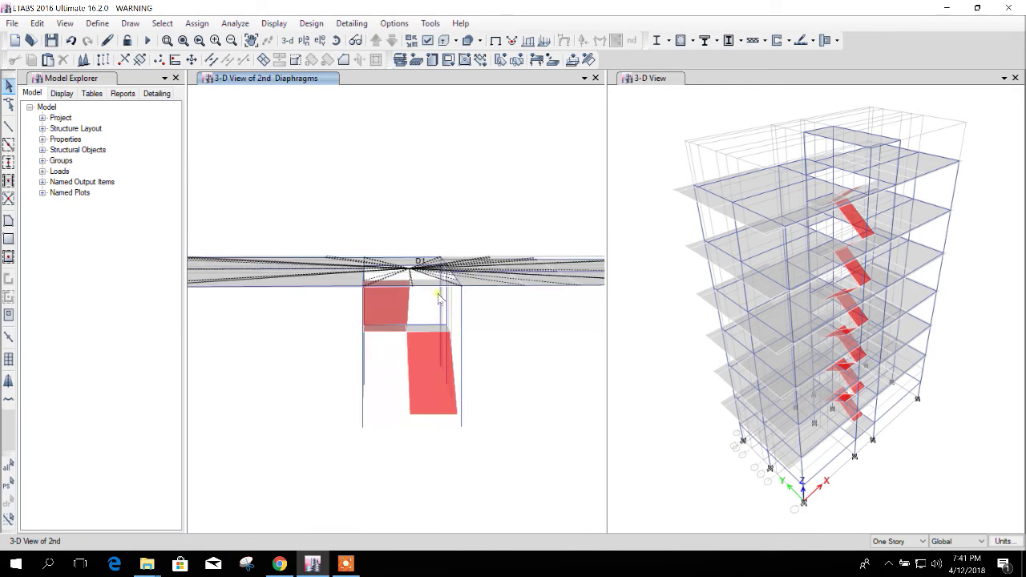
{"action": "middle_click_drag", "start_coordinate": [420, 181], "coordinate": [412, 150]}
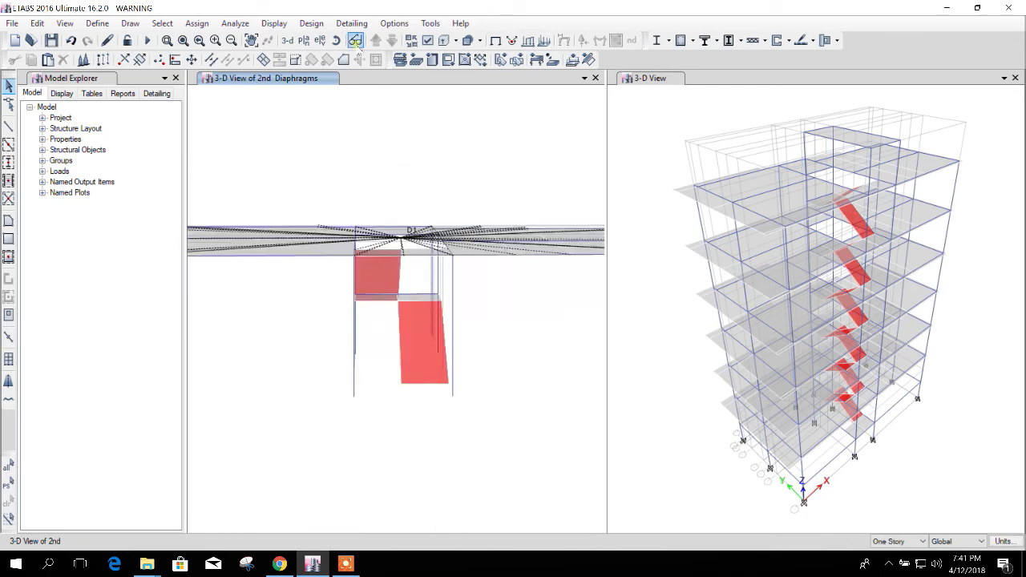
{"action": "left_click", "coordinate": [356, 41]}
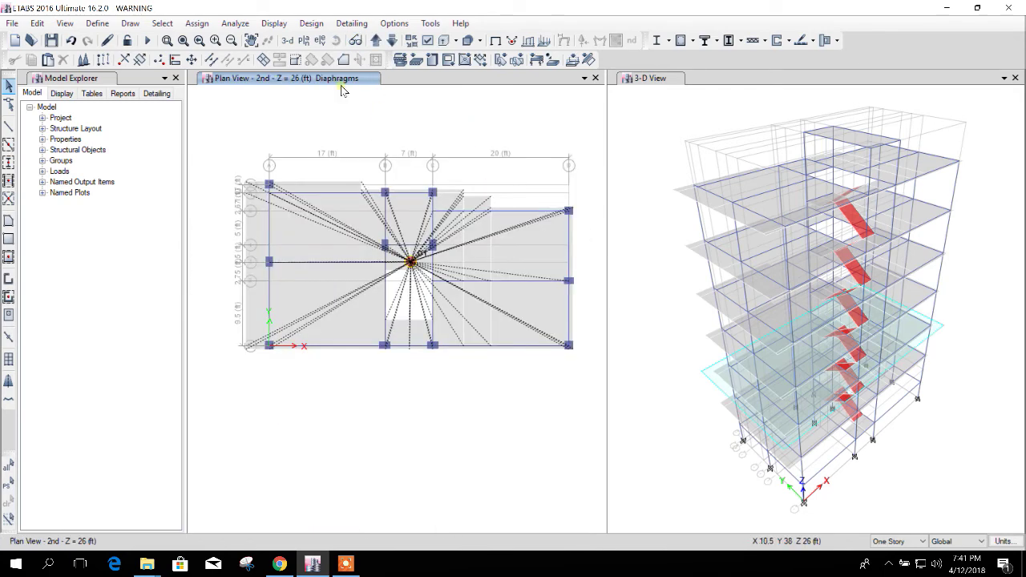
Run a model check with a 0.1 in length tolerance and all joint, frame, shell and other checks enabled.
{"action": "left_click", "coordinate": [234, 24]}
{"action": "left_click", "coordinate": [337, 33]}
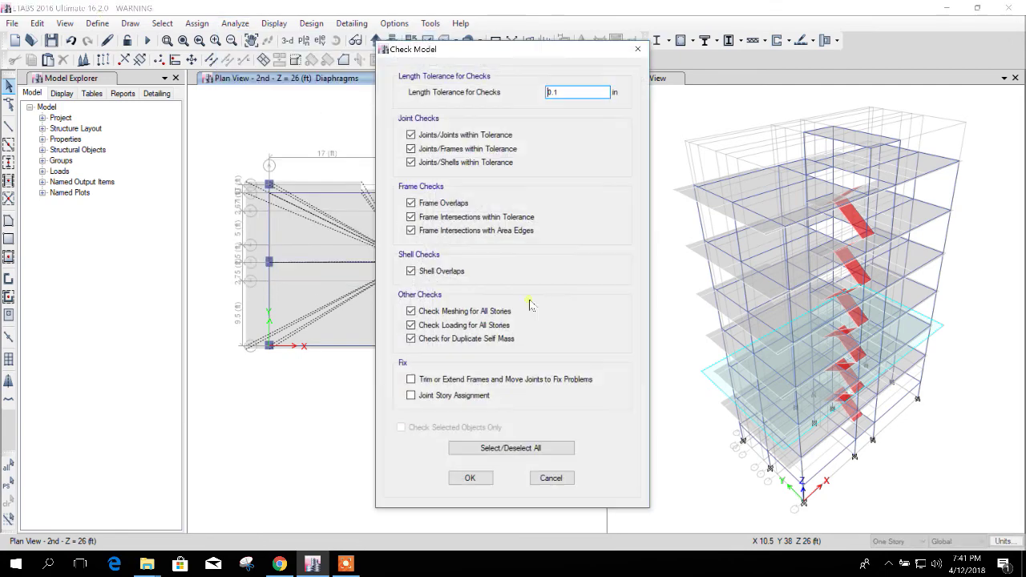
{"action": "left_click", "coordinate": [470, 478]}
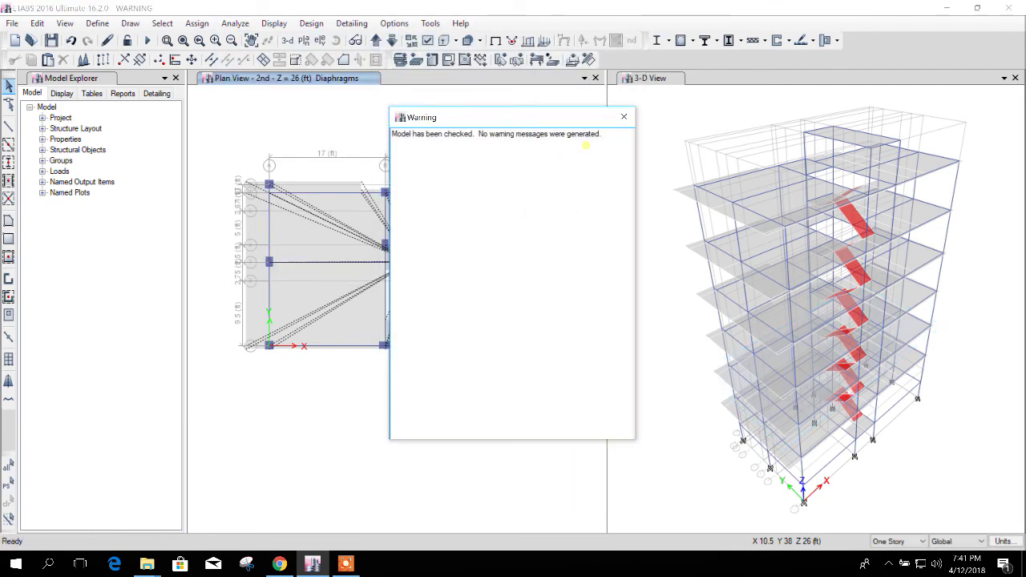
{"action": "left_click", "coordinate": [624, 116]}
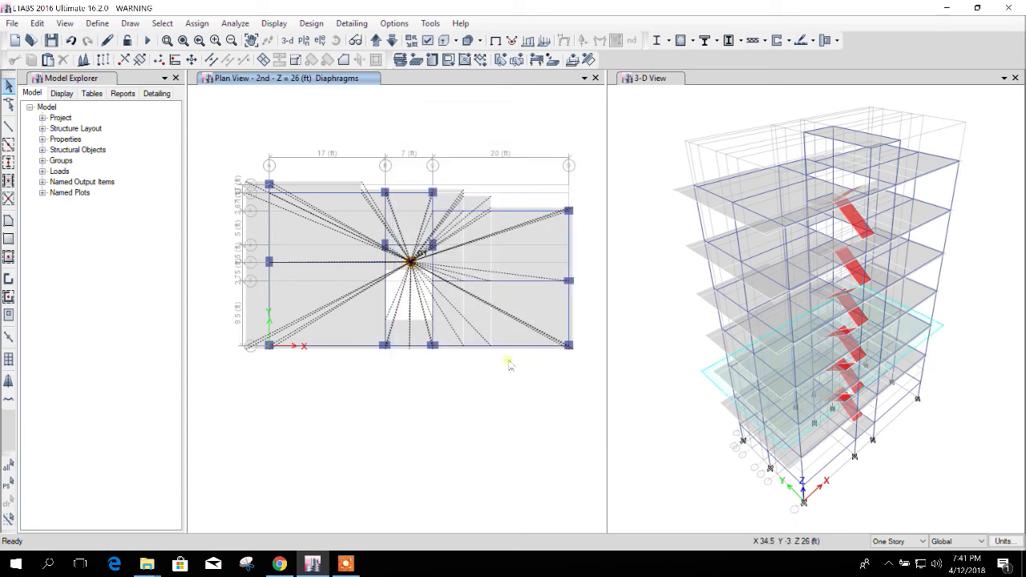
{"action": "middle_click_drag", "start_coordinate": [505, 376], "coordinate": [503, 351]}
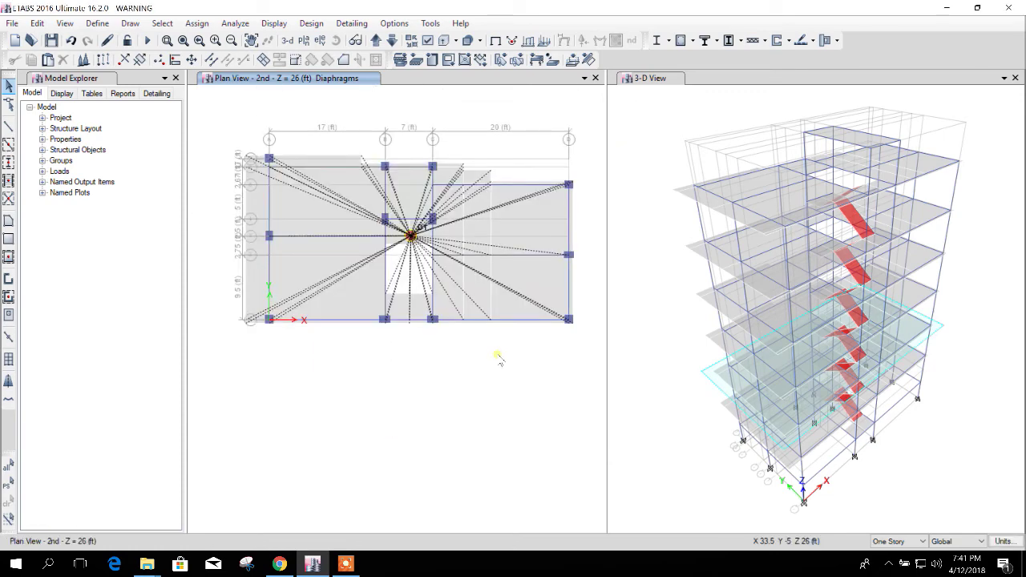
{"action": "mouse_move", "coordinate": [494, 370]}
{"action": "middle_mouse_down"}
{"action": "mouse_move", "coordinate": [466, 335]}
{"action": "mouse_move", "coordinate": [505, 367]}
{"action": "middle_mouse_up"}
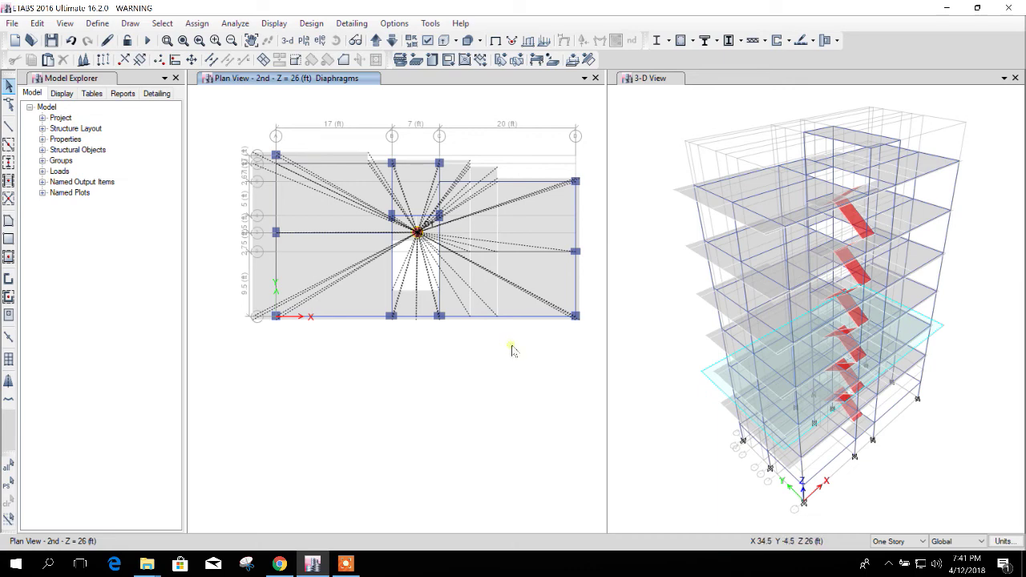
{"action": "middle_click_drag", "start_coordinate": [511, 347], "coordinate": [493, 390]}
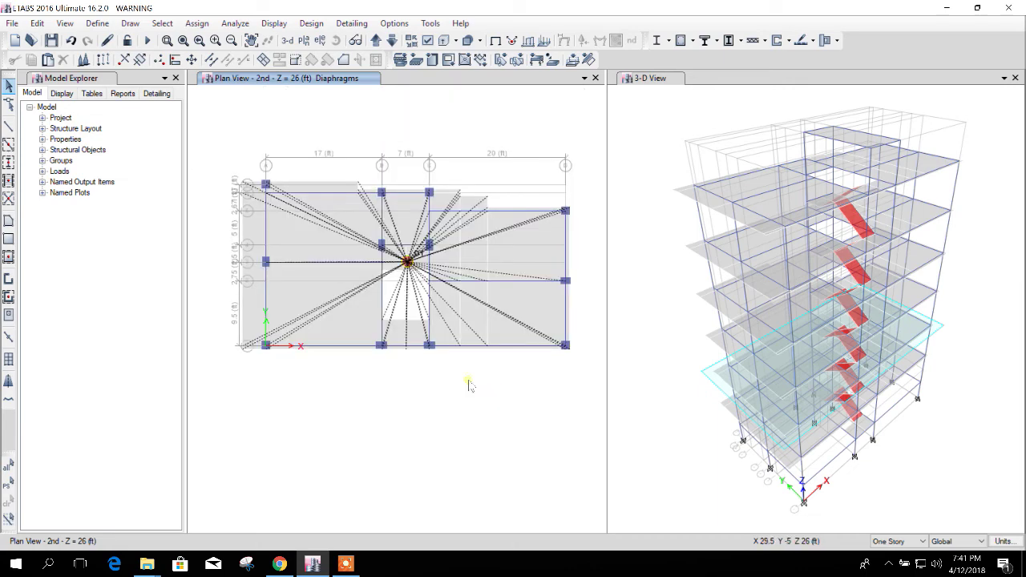